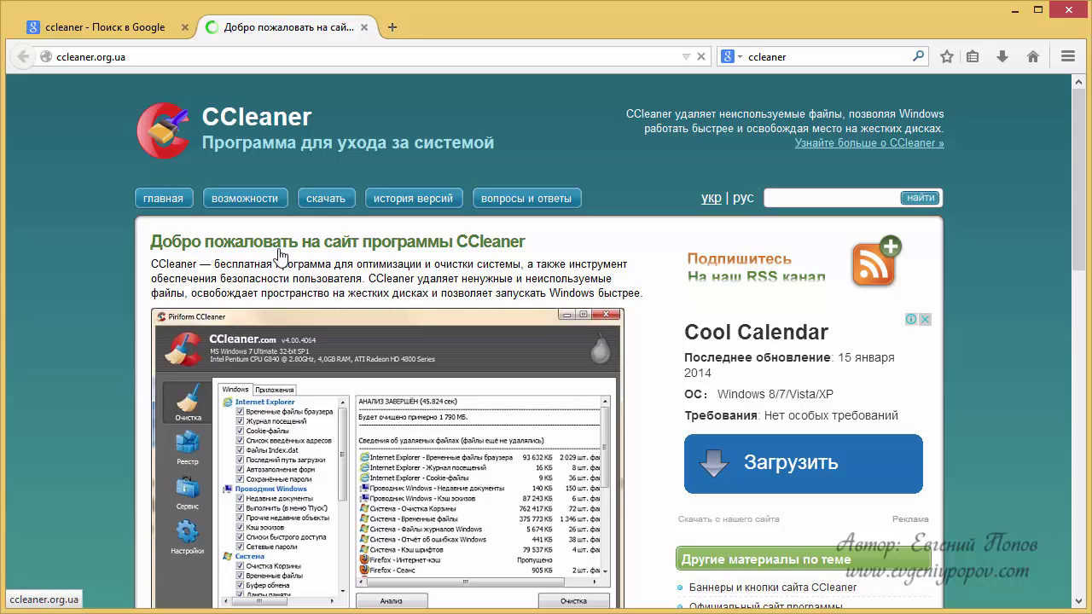
- Download the standard Windows version of CCleaner 4.17.4808 from the site's download page, saving ccsetup417.exe
{"action": "left_click", "coordinate": [324, 198]}
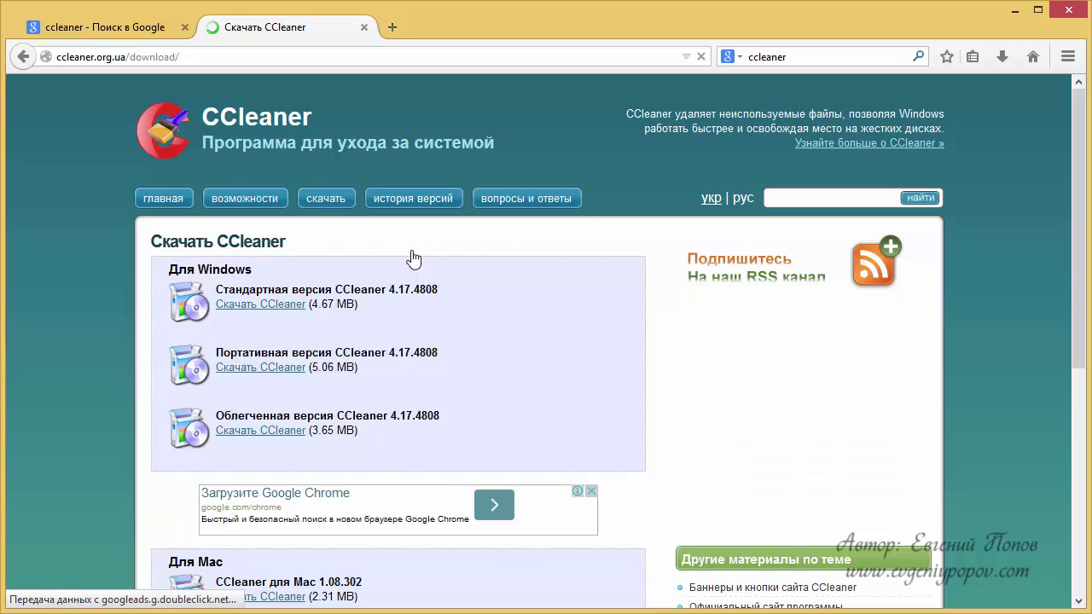
{"action": "left_click", "coordinate": [290, 307]}
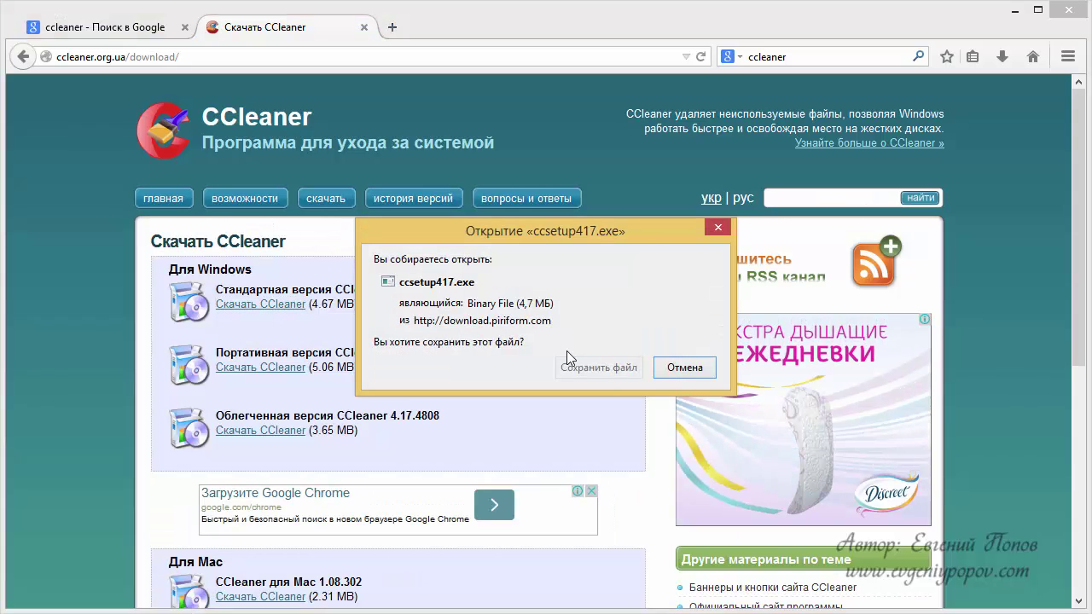
{"action": "left_click", "coordinate": [595, 367]}
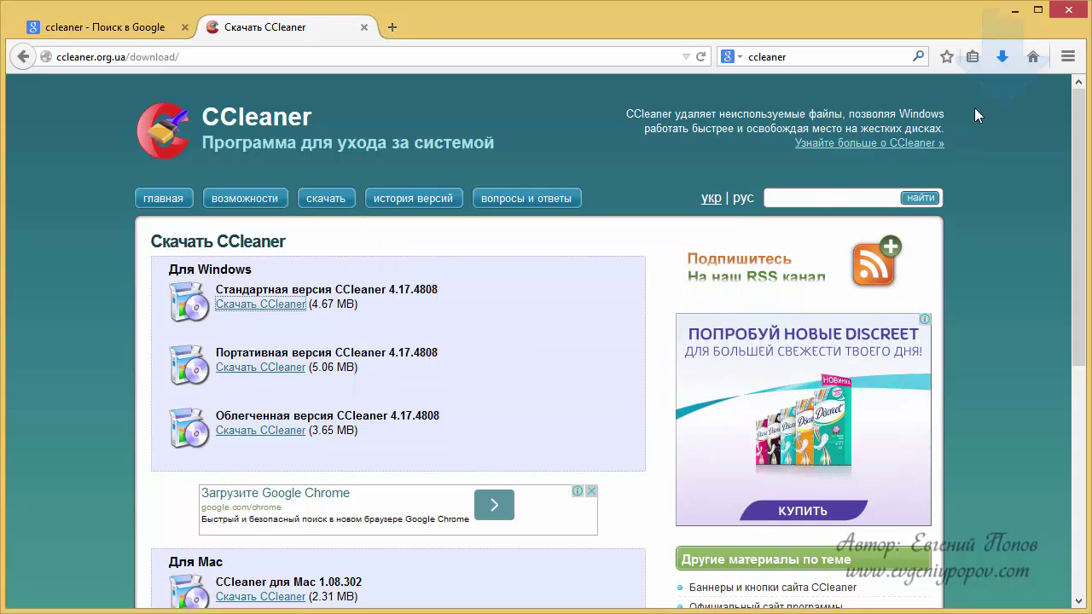
- Run the downloaded ccsetup417.exe and set the installer language to Русский
{"action": "left_click", "coordinate": [998, 59]}
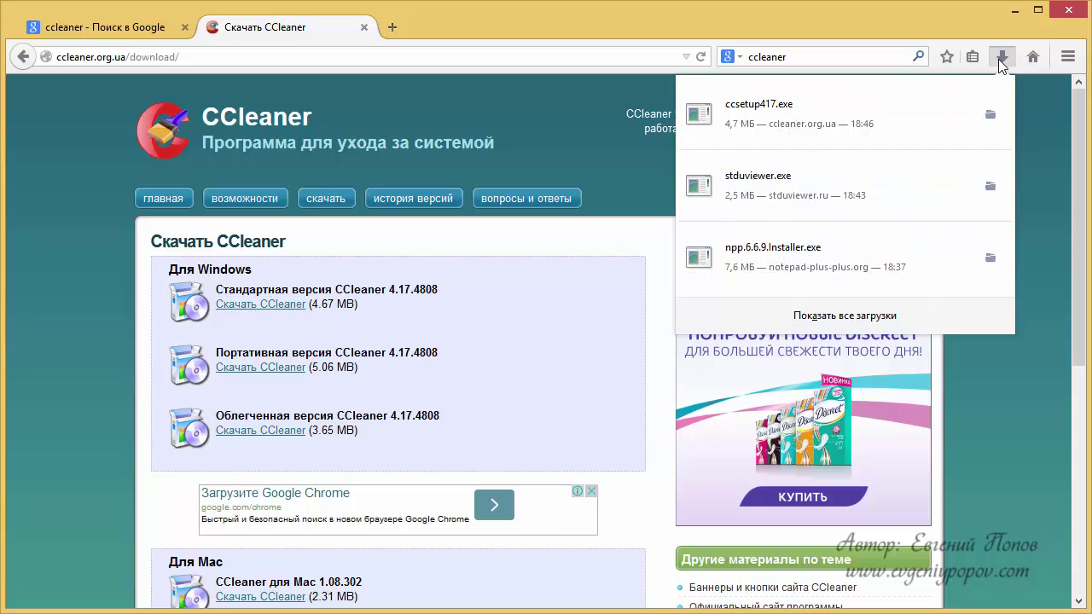
{"action": "left_click", "coordinate": [730, 152]}
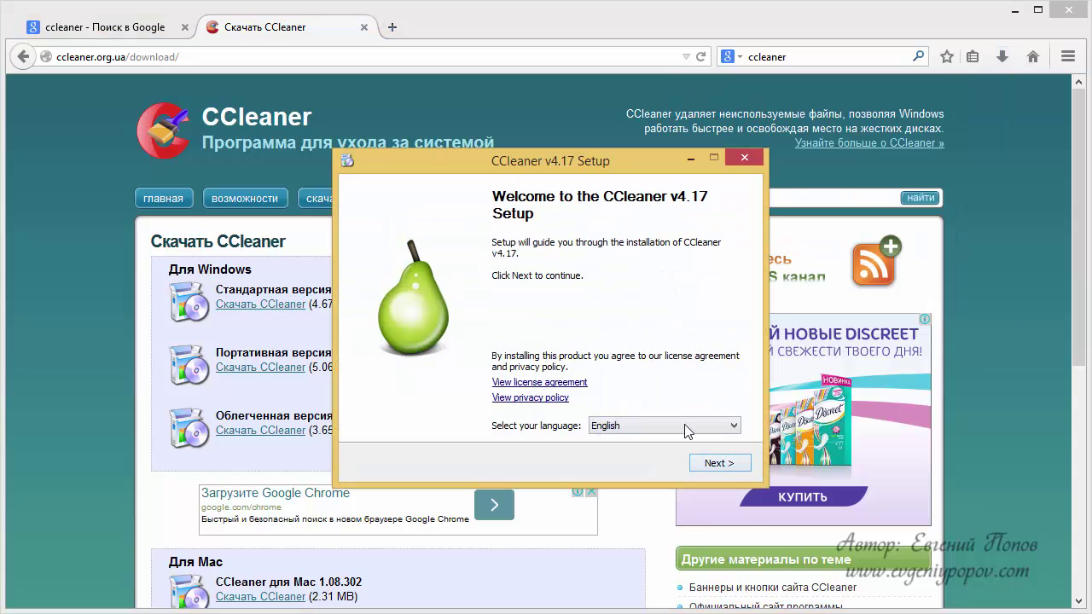
{"action": "left_click", "coordinate": [687, 427]}
{"action": "scroll", "coordinate": [663, 515], "scroll_direction": "down", "scroll_amount": 5}
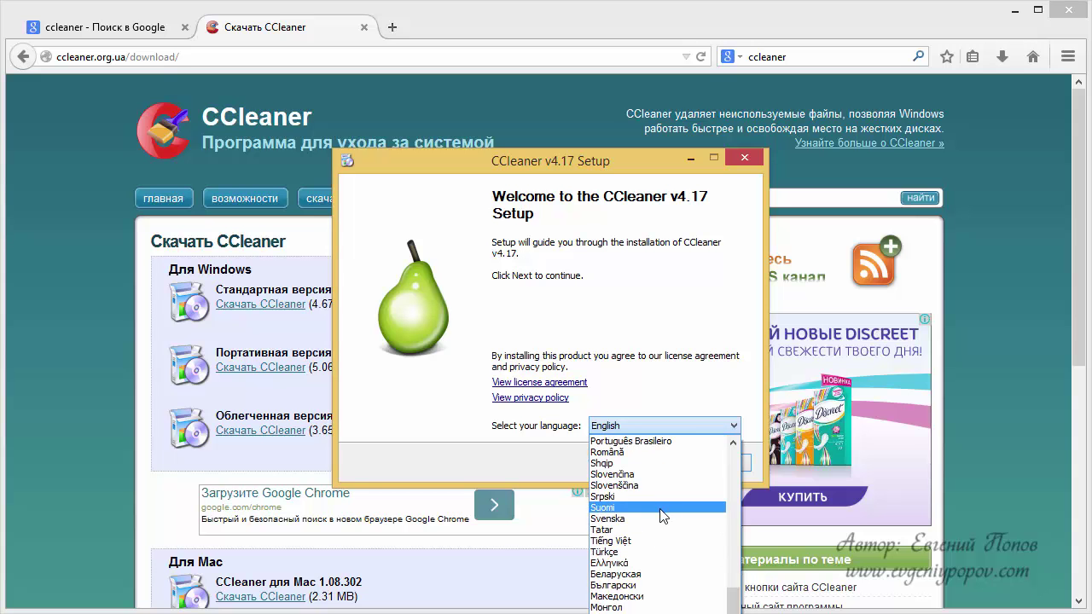
{"action": "scroll", "coordinate": [663, 589], "scroll_direction": "down", "scroll_amount": 1}
{"action": "left_click", "coordinate": [663, 582]}
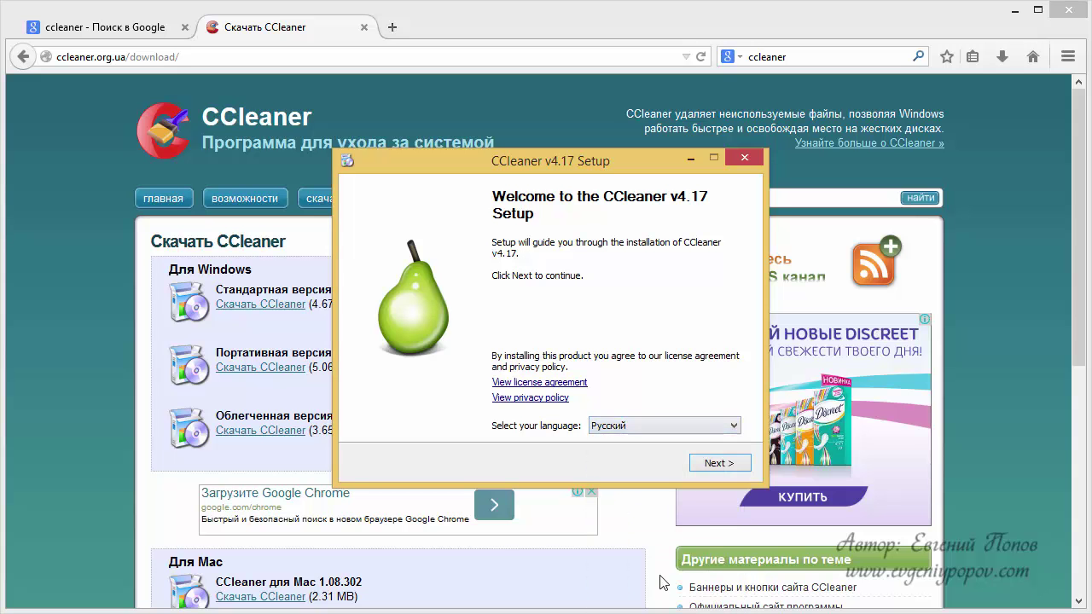
{"action": "left_click", "coordinate": [712, 462]}
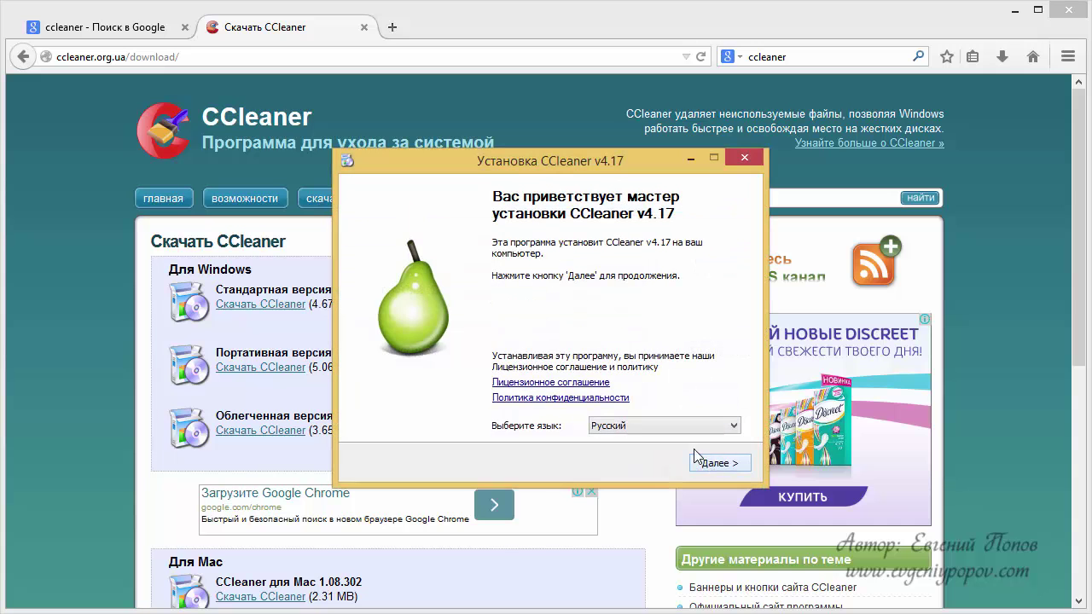
- Install CCleaner v4.17 and finish the setup wizard with the option to launch the program enabled
{"action": "left_click", "coordinate": [734, 470]}
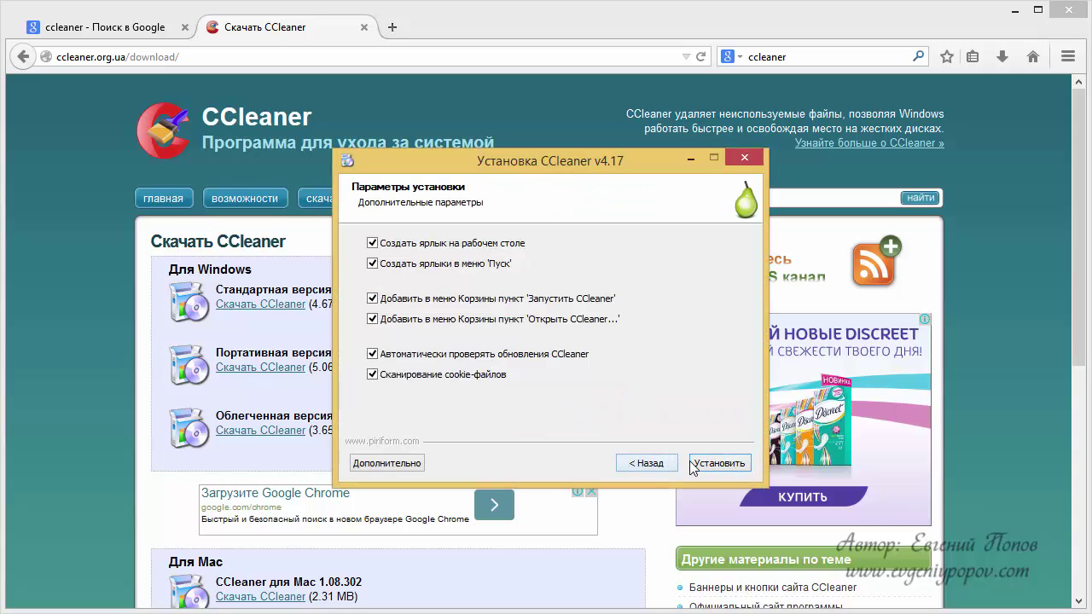
{"action": "left_click", "coordinate": [518, 320]}
{"action": "left_click", "coordinate": [706, 463]}
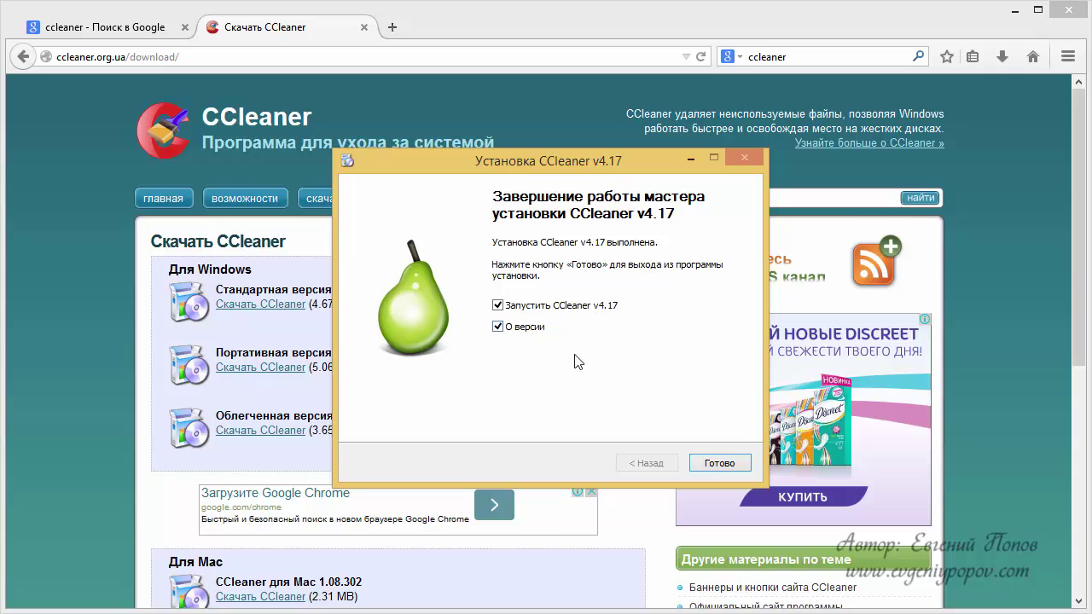
{"action": "left_click", "coordinate": [721, 463]}
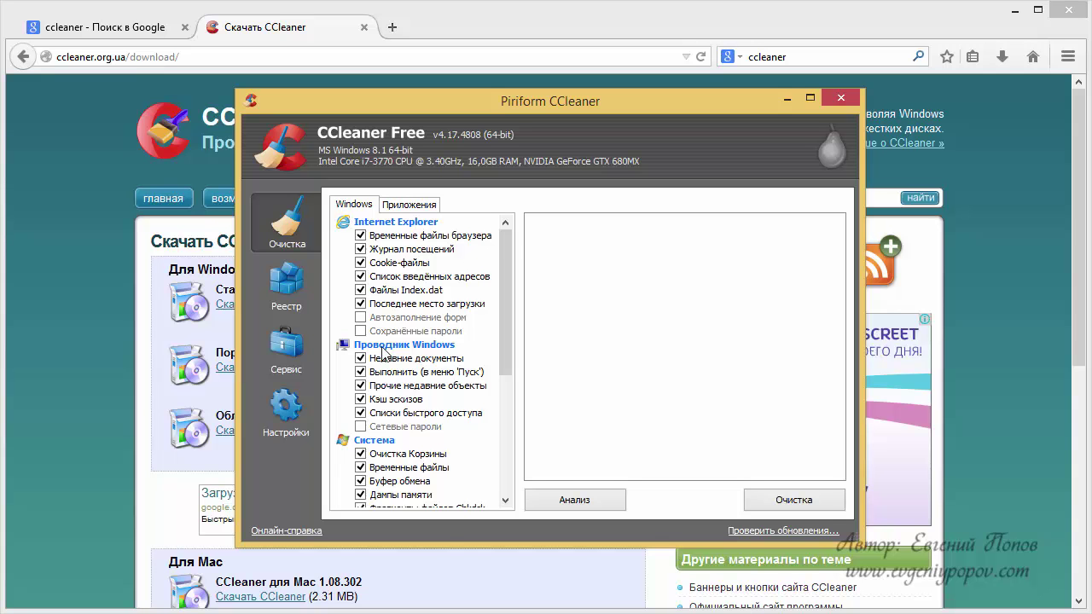
- Run the junk file analysis, closing Firefox with all its tabs and agreeing to close Google Chrome
{"action": "left_click", "coordinate": [559, 500]}
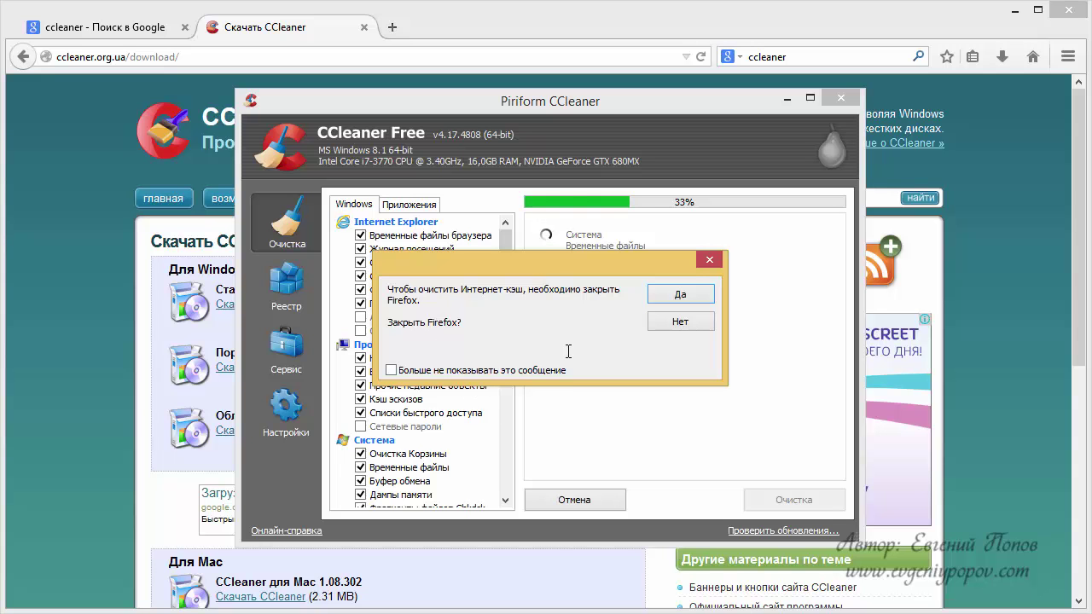
{"action": "left_click", "coordinate": [658, 299]}
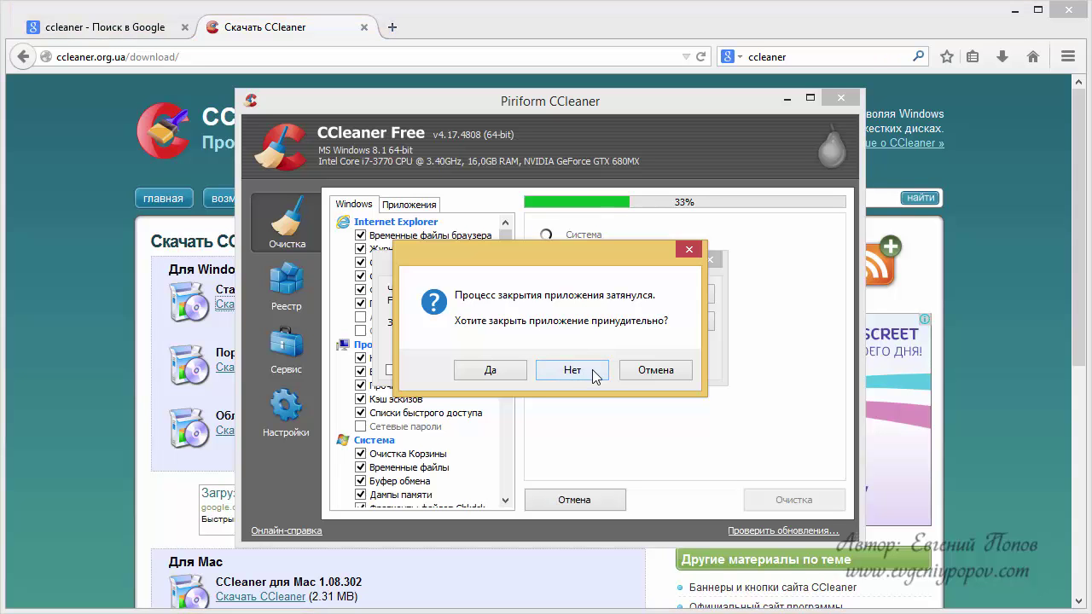
{"action": "left_click", "coordinate": [654, 369]}
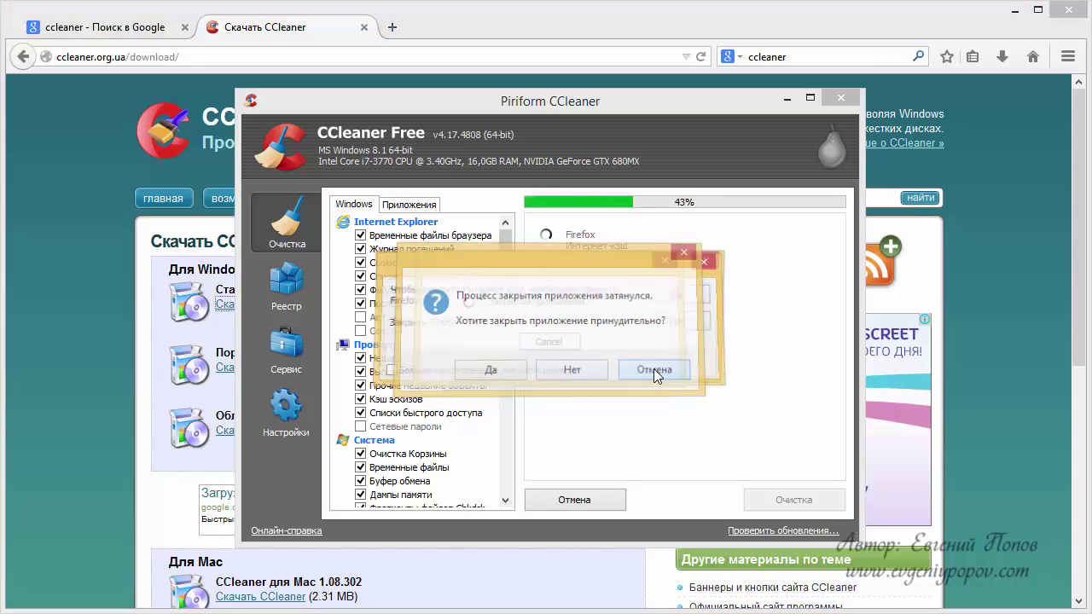
{"action": "left_click", "coordinate": [1066, 10]}
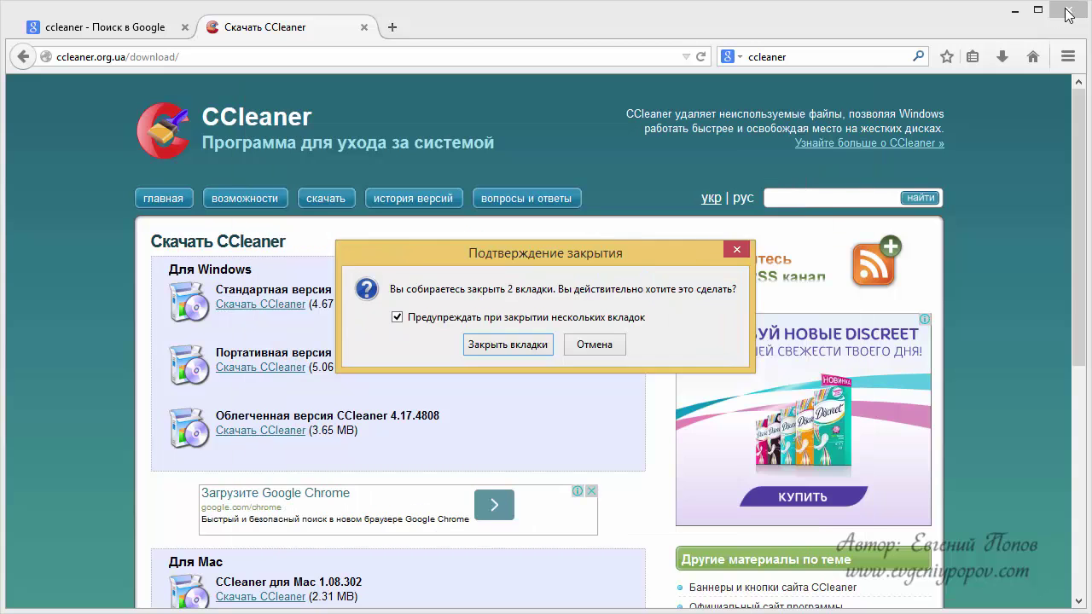
{"action": "left_click", "coordinate": [504, 344]}
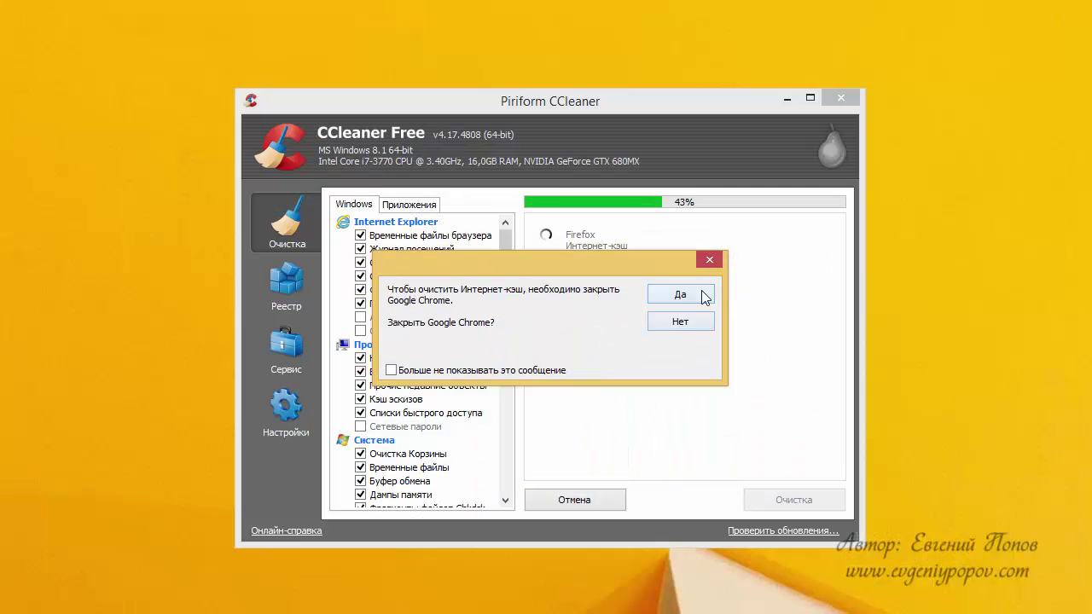
{"action": "key", "text": "Return"}
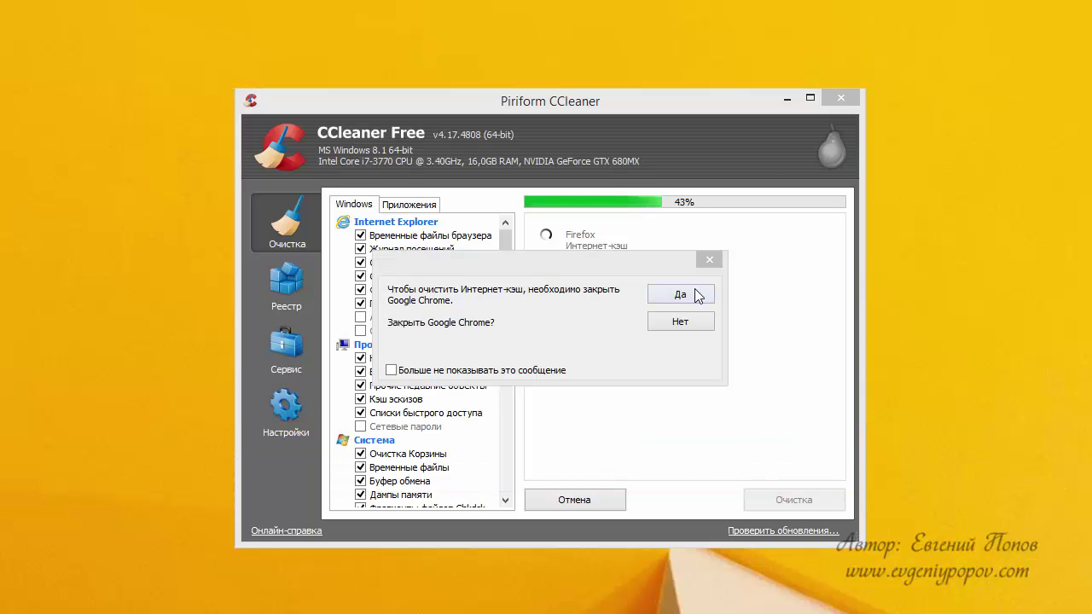
{"action": "left_click", "coordinate": [716, 292]}
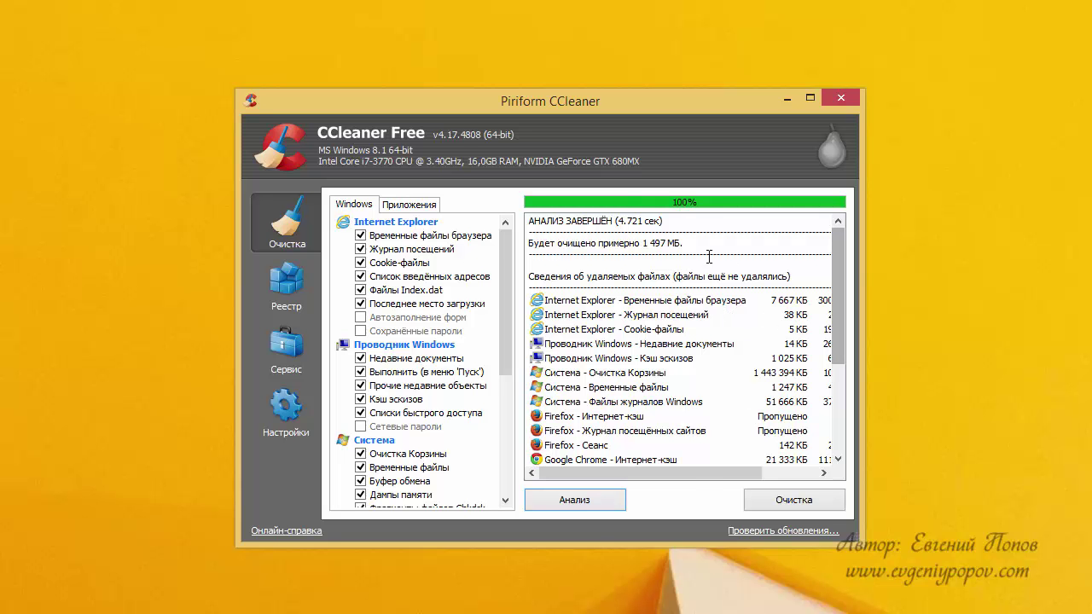
- Review the analysis results and clean the listed files from the computer, confirming their deletion
{"action": "double_click", "coordinate": [643, 243]}
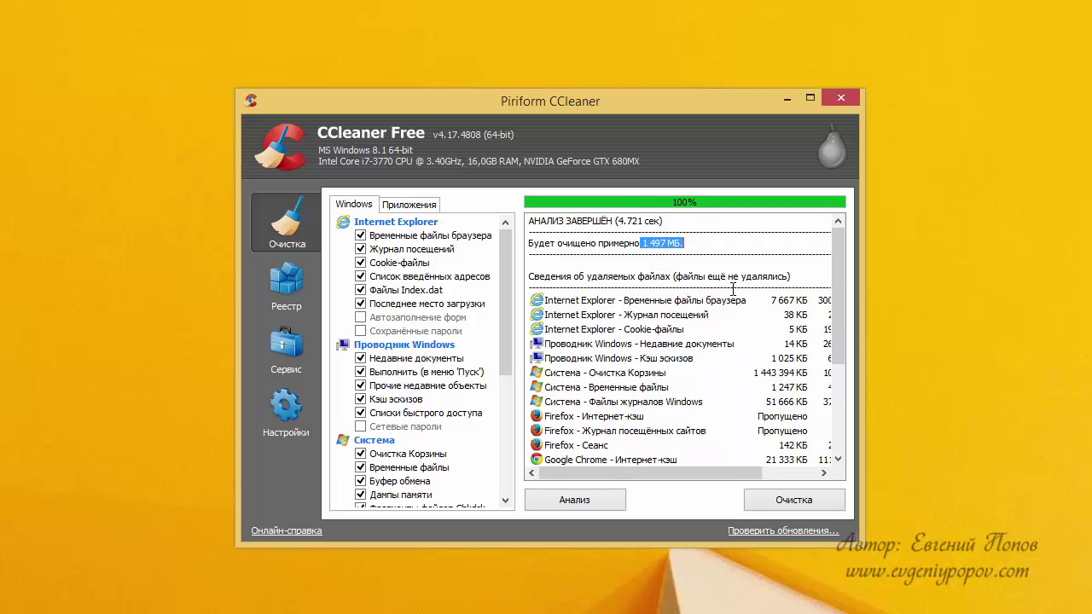
{"action": "left_click_drag", "start_coordinate": [834, 254], "coordinate": [839, 294]}
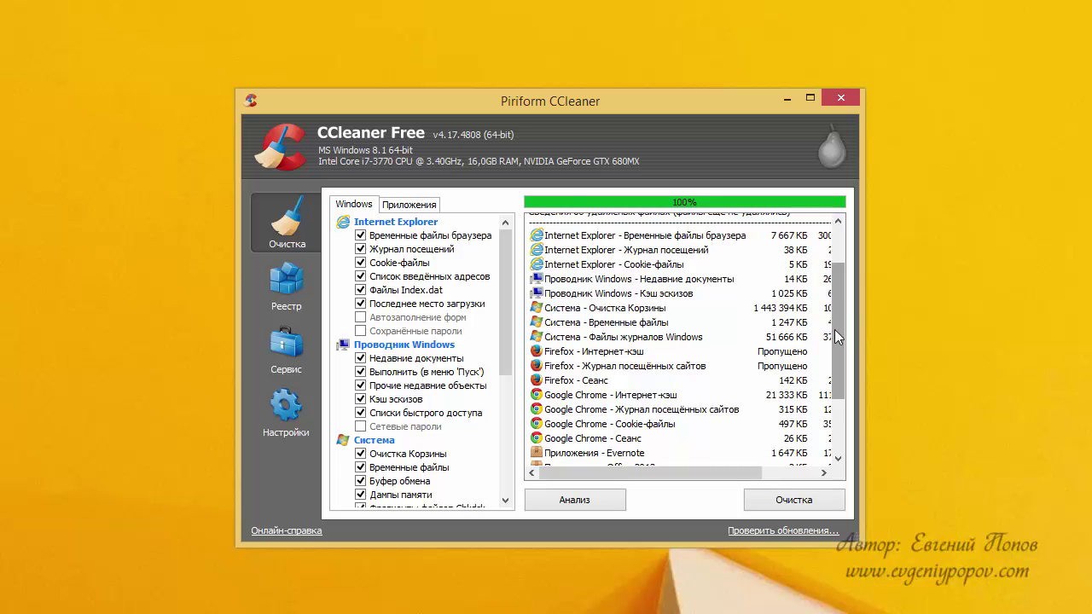
{"action": "left_click_drag", "start_coordinate": [834, 335], "coordinate": [847, 287]}
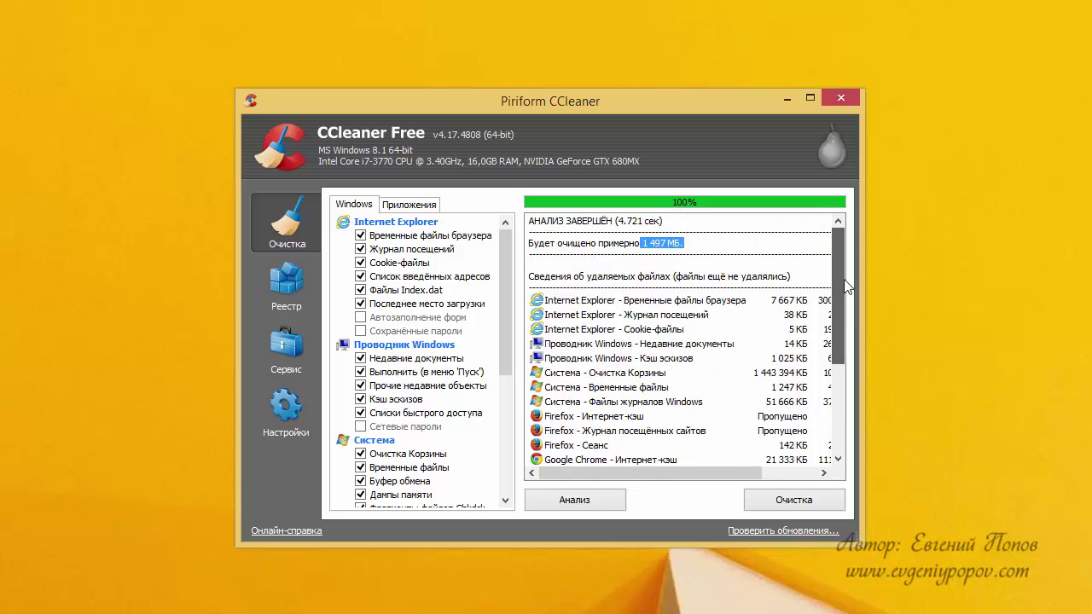
{"action": "left_click", "coordinate": [797, 501]}
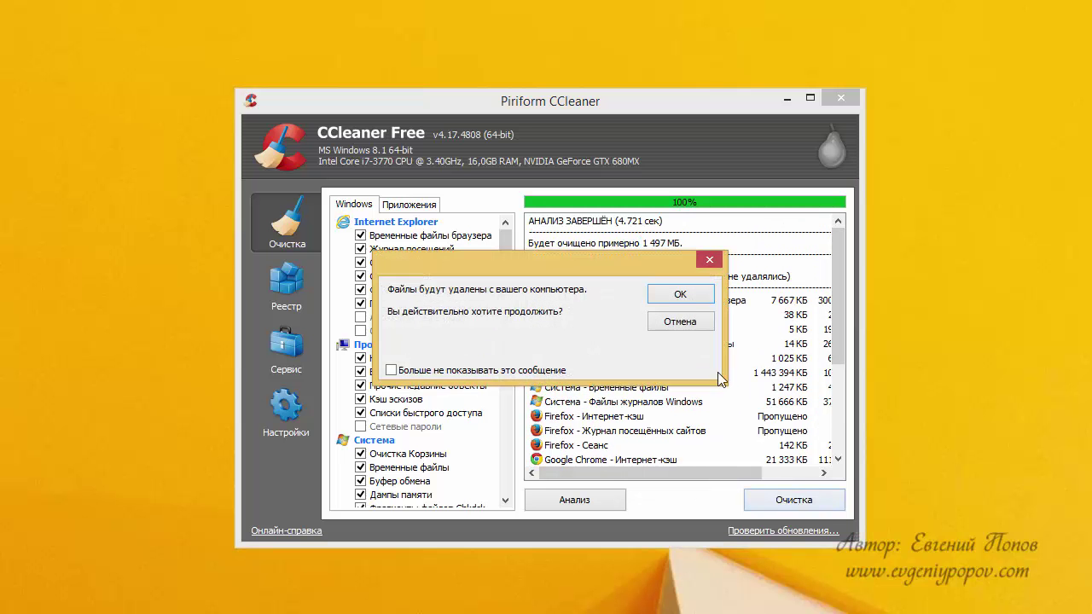
{"action": "left_click", "coordinate": [680, 299]}
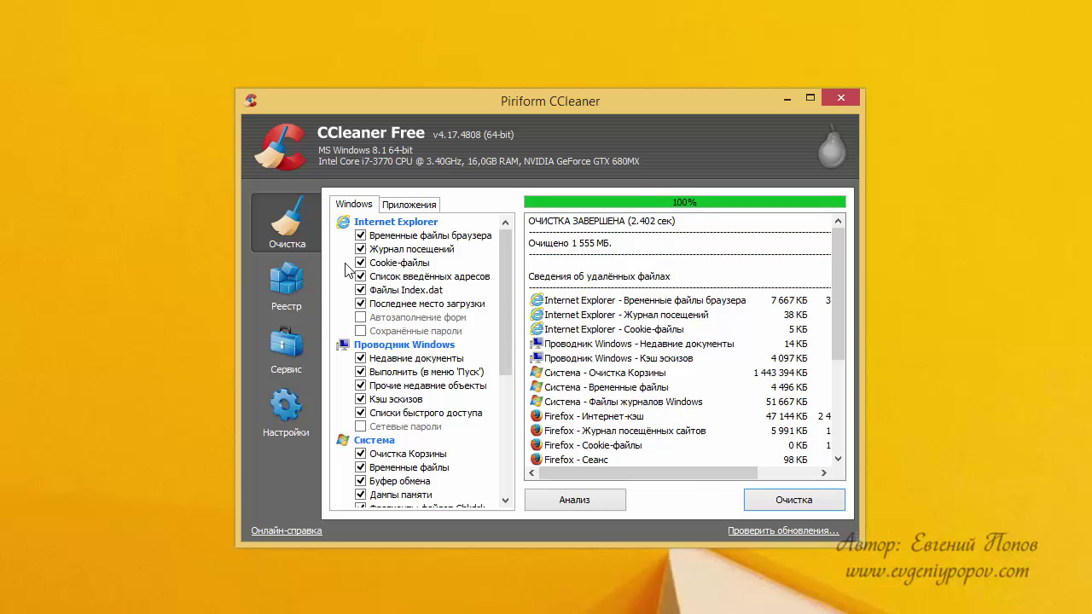
- Scan the registry for problems in all integrity categories and look through the list of found issues
{"action": "left_click", "coordinate": [312, 291]}
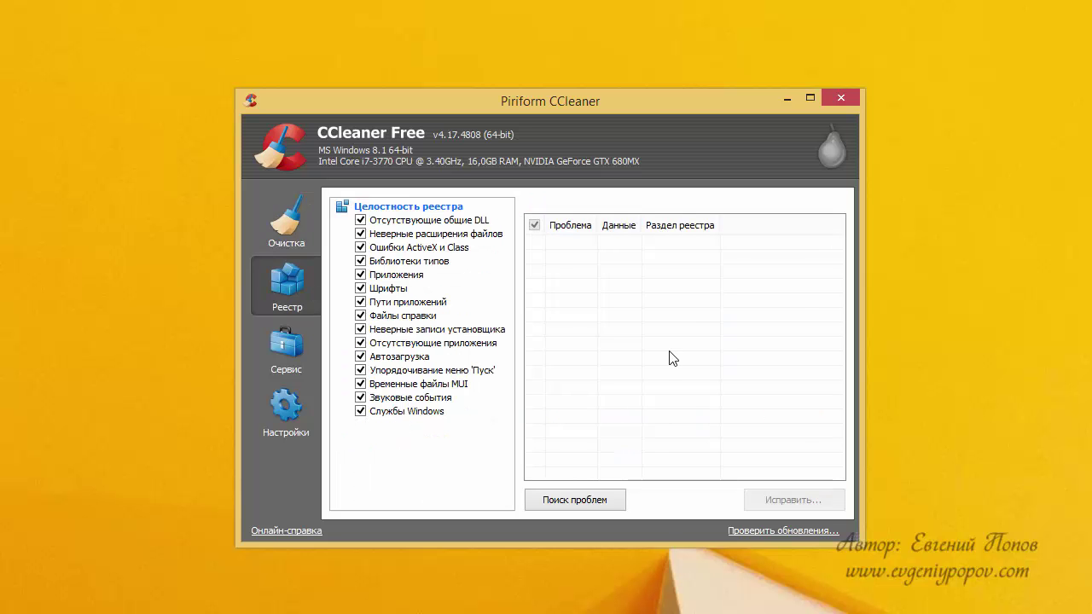
{"action": "left_click", "coordinate": [587, 501]}
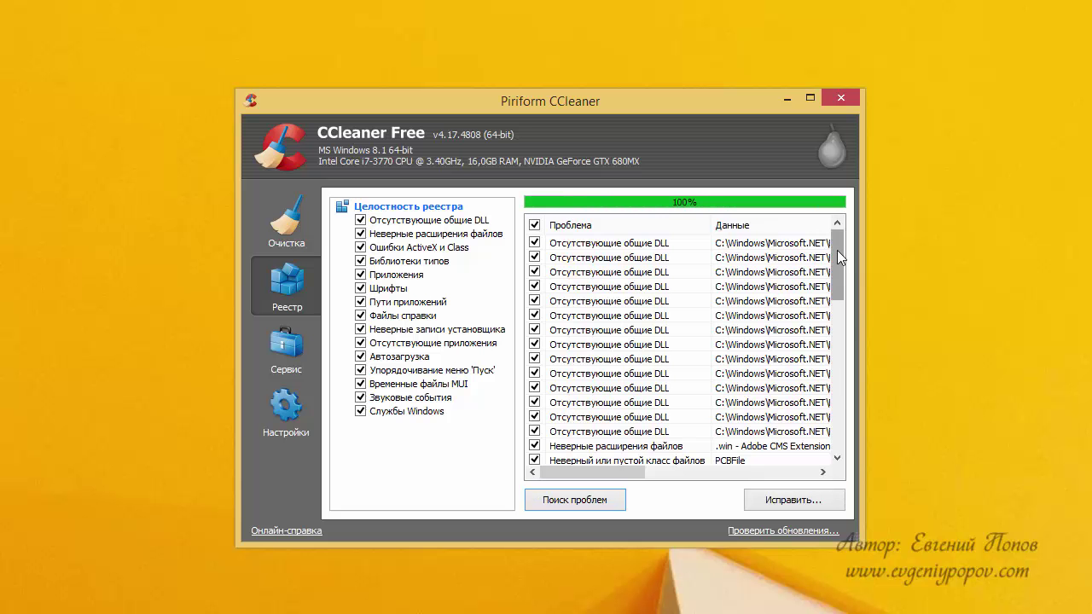
{"action": "left_click_drag", "start_coordinate": [837, 250], "coordinate": [837, 432]}
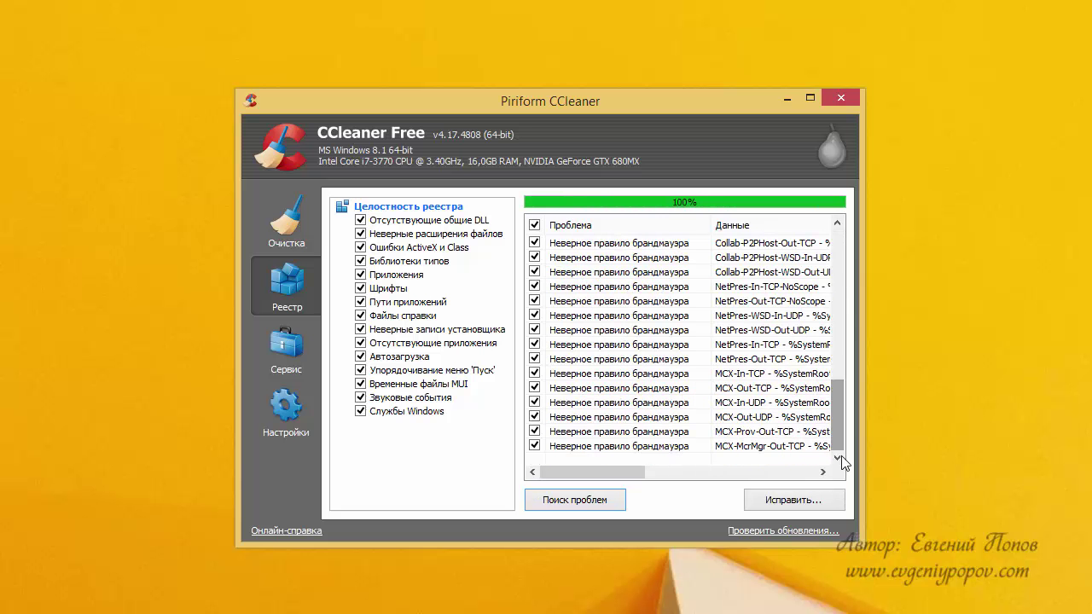
- Fix all checked registry problems, first saving a backup of the changes to the desktop
{"action": "left_click", "coordinate": [796, 501]}
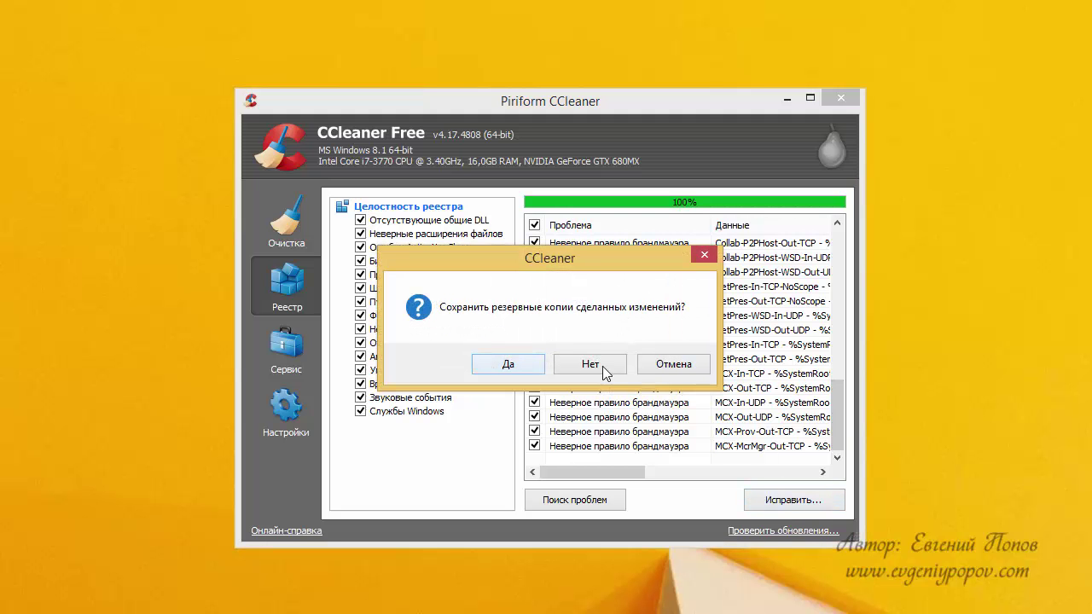
{"action": "left_click", "coordinate": [525, 362]}
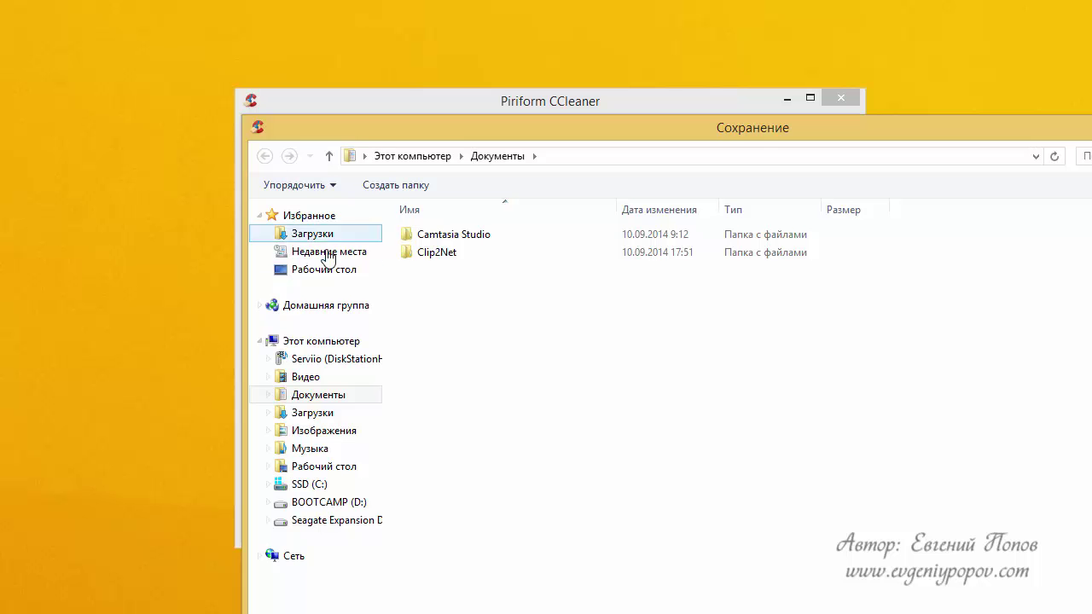
{"action": "left_click", "coordinate": [345, 272]}
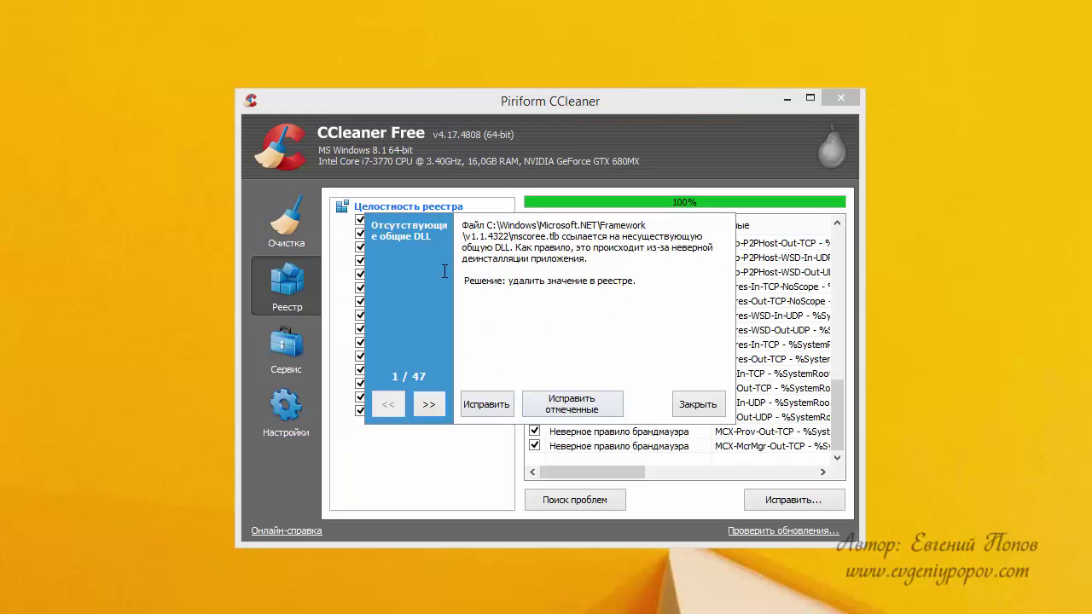
{"action": "left_click", "coordinate": [578, 406]}
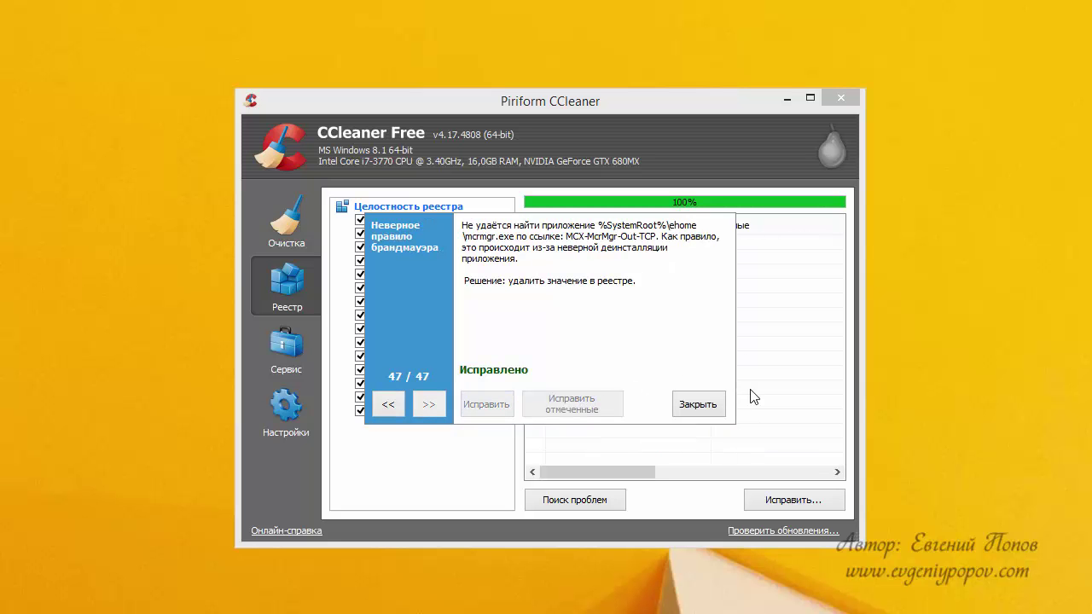
{"action": "left_click", "coordinate": [716, 404]}
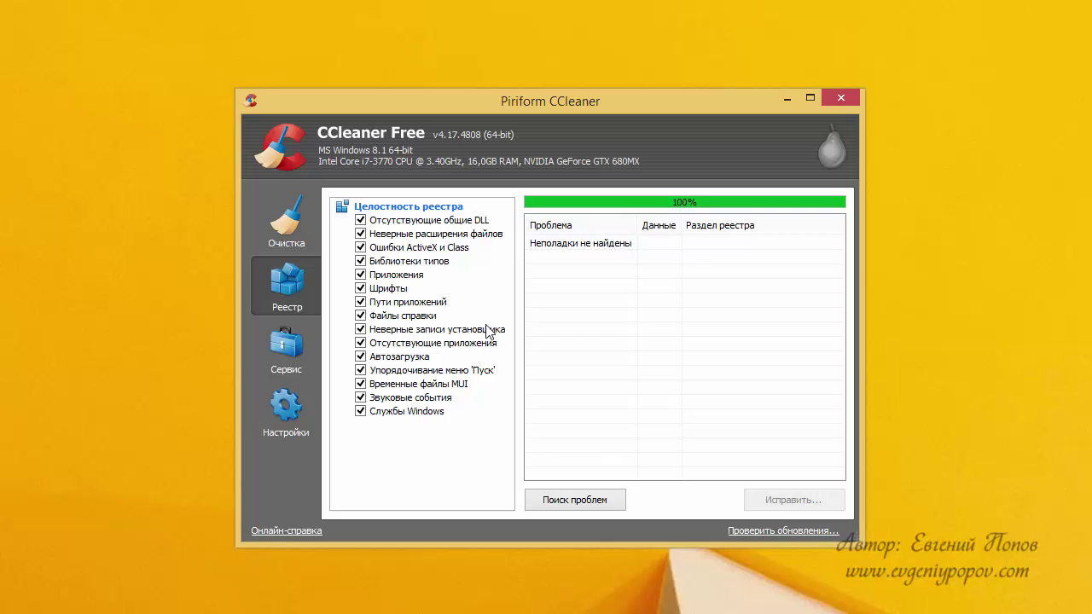
- Browse the installed programs in the service tools and view the Windows startup programs in an enlarged window
{"action": "left_click", "coordinate": [286, 345]}
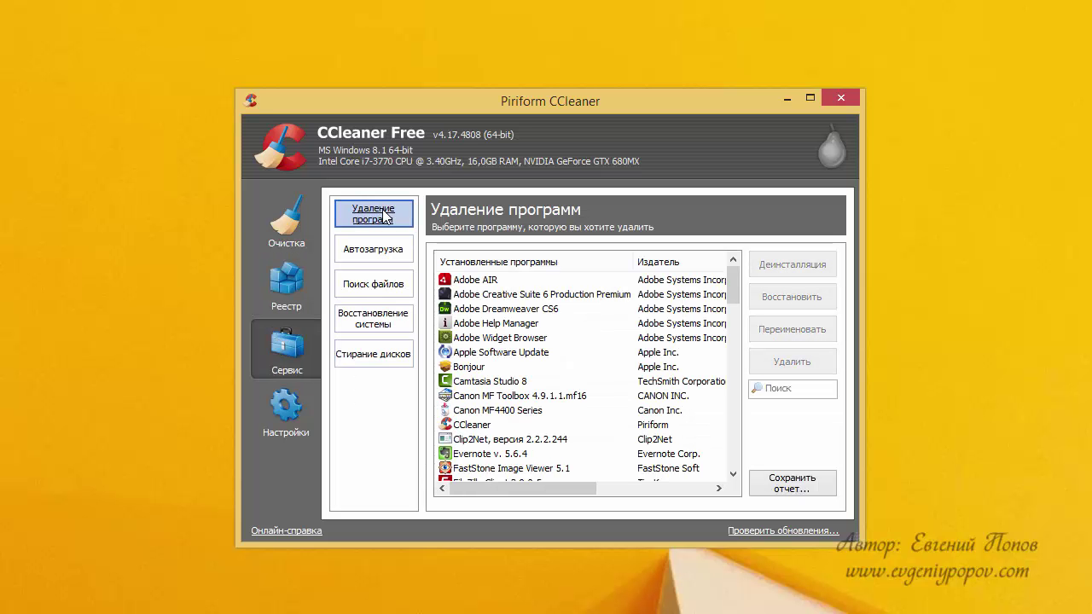
{"action": "left_click_drag", "start_coordinate": [733, 280], "coordinate": [738, 385]}
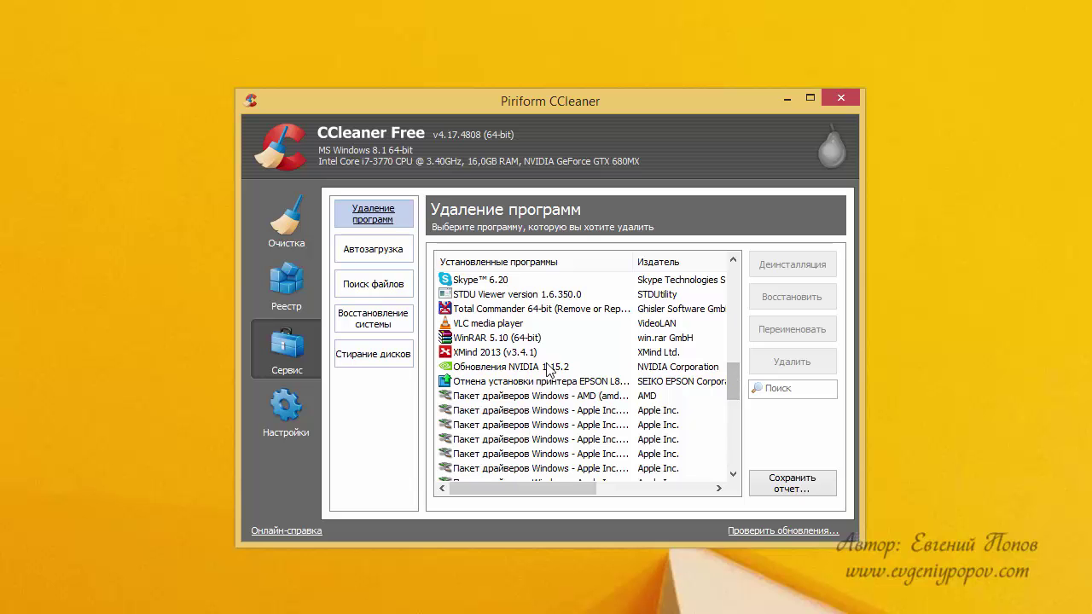
{"action": "left_click", "coordinate": [376, 258]}
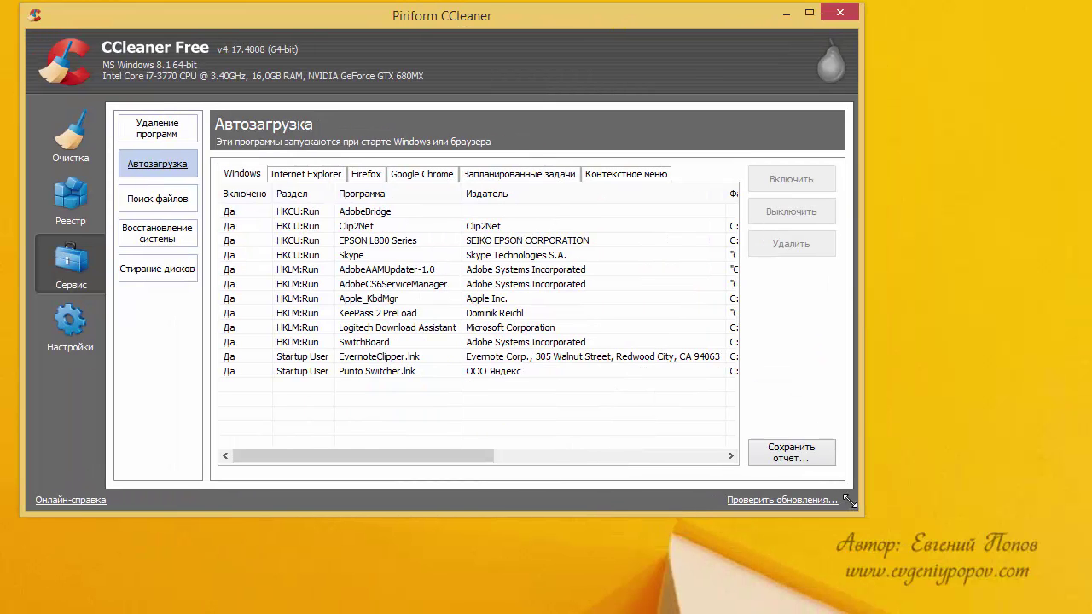
{"action": "left_click_drag", "start_coordinate": [849, 500], "coordinate": [1049, 608]}
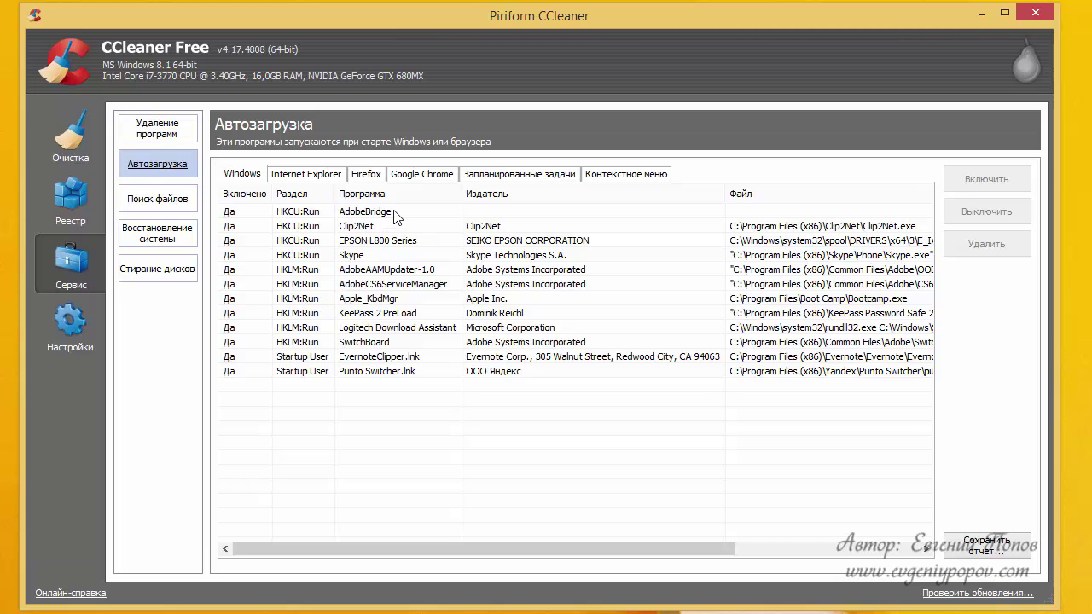
- Disable the AdobeAAMUpdater-1.0 and AdobeCS6ServiceManager entries in the Windows startup list
{"action": "left_click", "coordinate": [375, 270]}
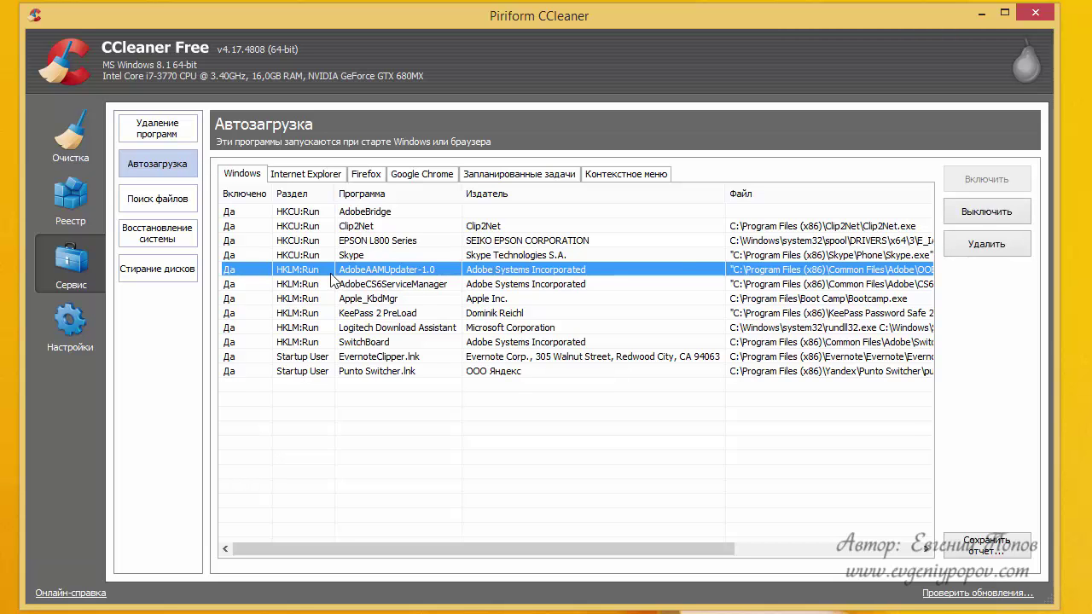
{"action": "left_click", "coordinate": [969, 213]}
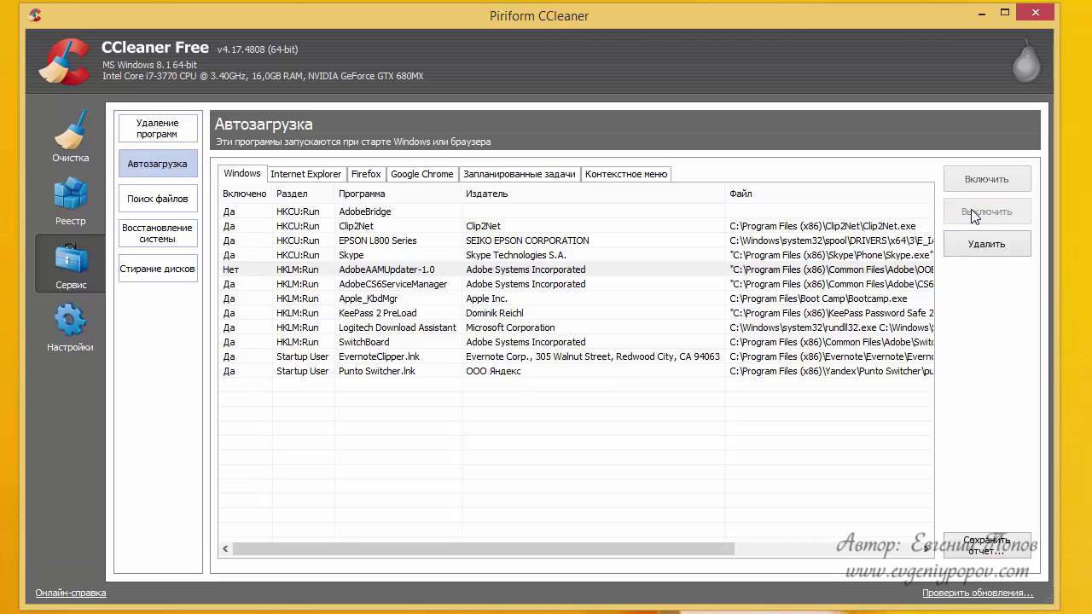
{"action": "left_click", "coordinate": [434, 299]}
{"action": "left_click", "coordinate": [571, 286]}
{"action": "left_click", "coordinate": [1021, 206]}
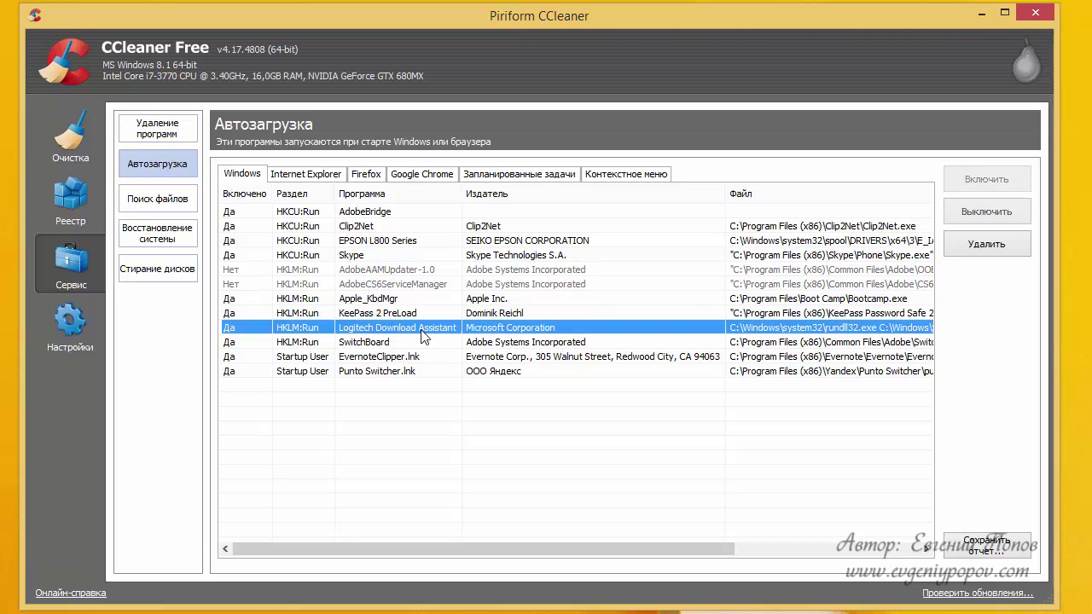
- Turn off automatic startup for Logitech Download Assistant and EPSON L800 Series
{"action": "left_click", "coordinate": [404, 331]}
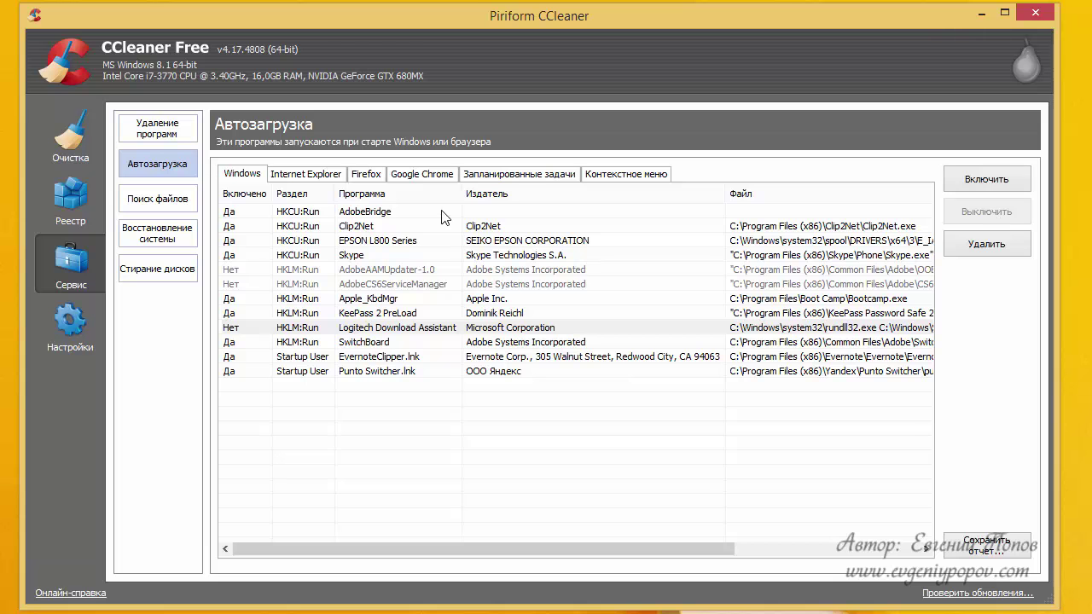
{"action": "left_click", "coordinate": [408, 244]}
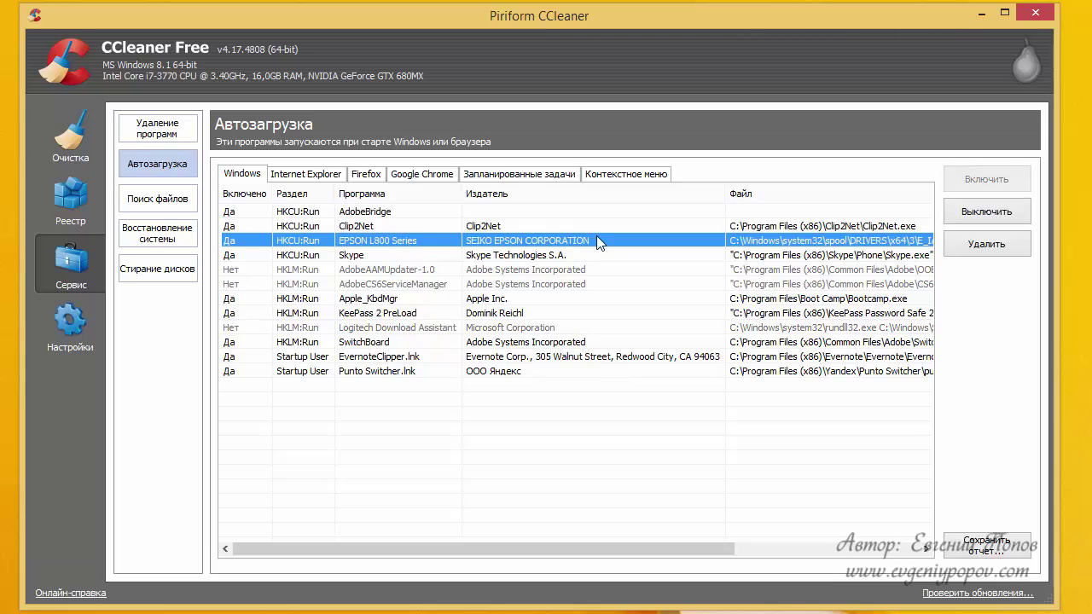
{"action": "left_click", "coordinate": [976, 209]}
- Disable AdobeBridge and SwitchBoard so they no longer launch with Windows
{"action": "left_click", "coordinate": [432, 213]}
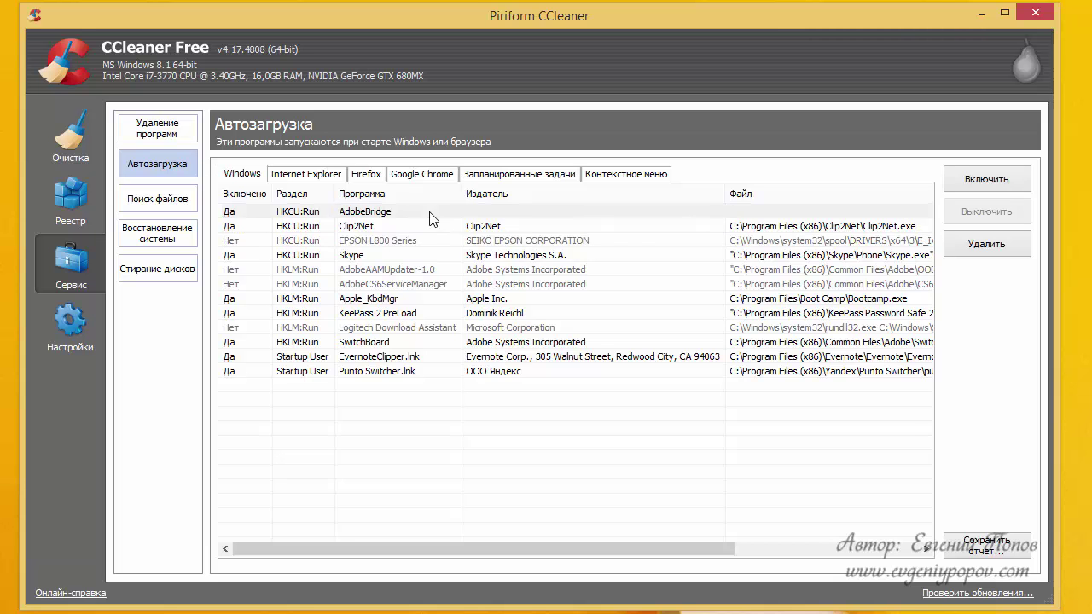
{"action": "left_click", "coordinate": [963, 215]}
{"action": "left_click", "coordinate": [373, 342]}
{"action": "left_click", "coordinate": [988, 211]}
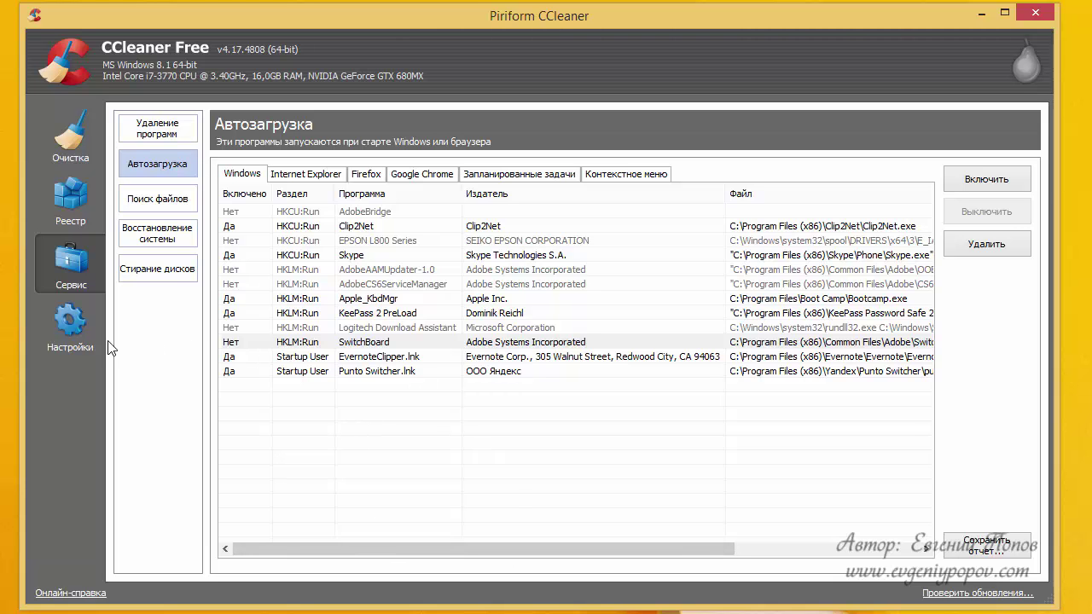
- Revisit the cleaner results, the program uninstall tool and the Windows startup list for a final review
{"action": "left_click", "coordinate": [67, 137]}
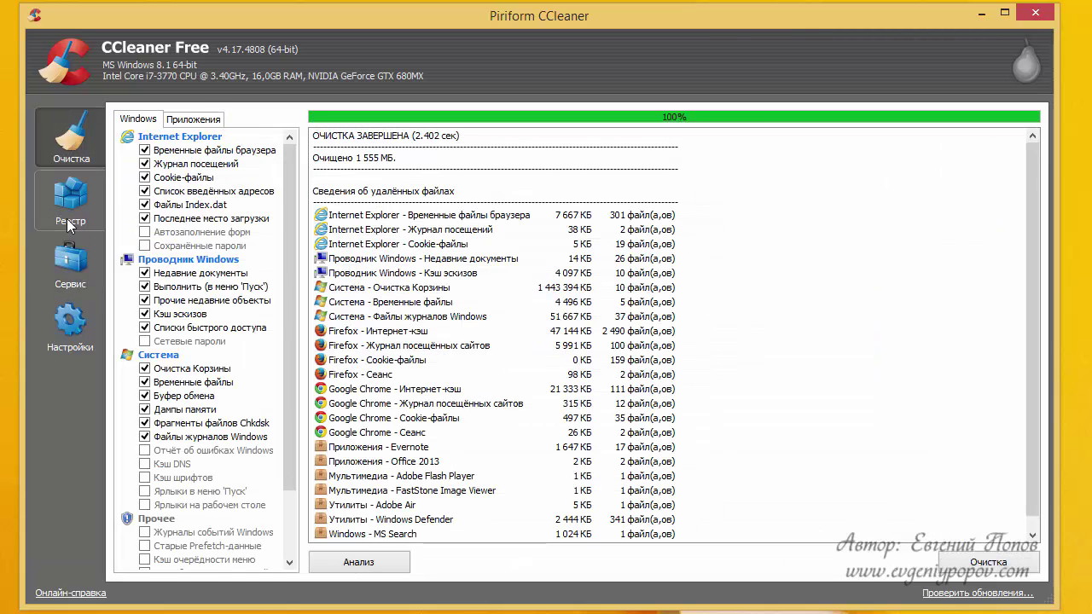
{"action": "left_click", "coordinate": [66, 279]}
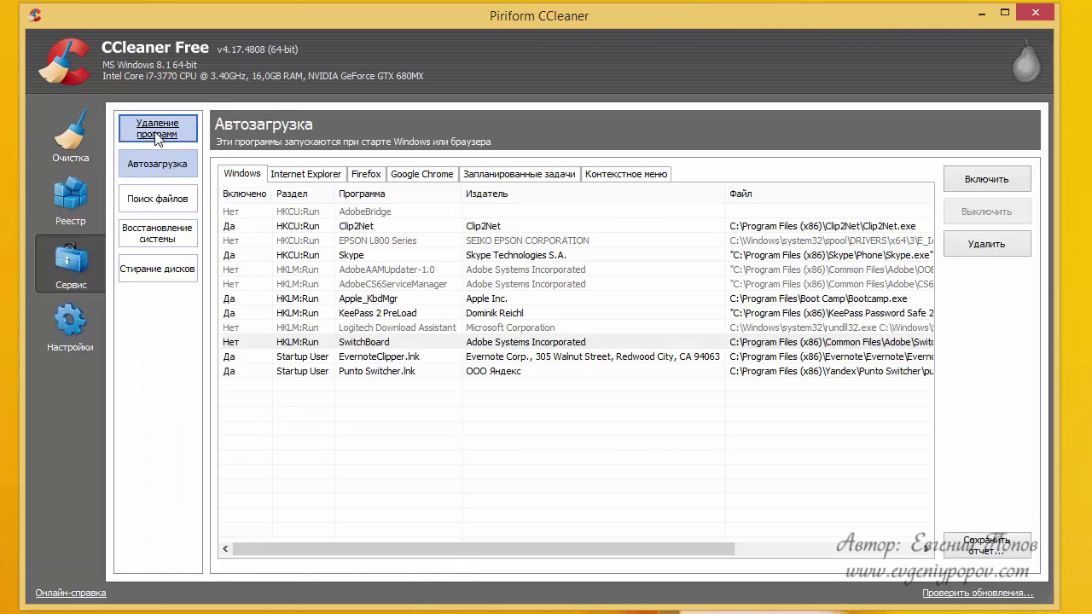
{"action": "left_click", "coordinate": [156, 132]}
{"action": "left_click", "coordinate": [157, 163]}
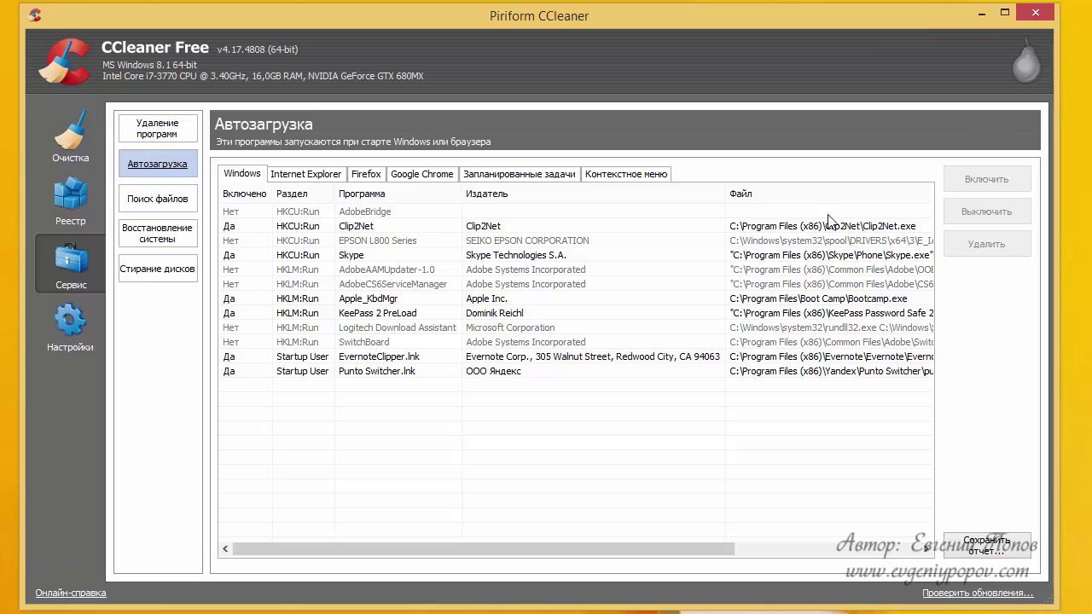